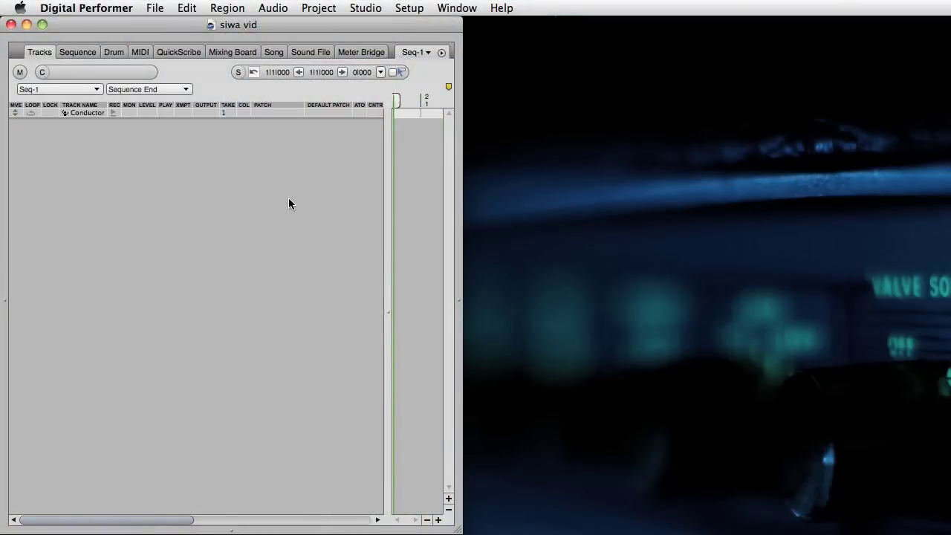
Add a MIDI track, then one aux track plus three similar ones for Aux-1 through Aux-4.
{"action": "left_click", "coordinate": [303, 6]}
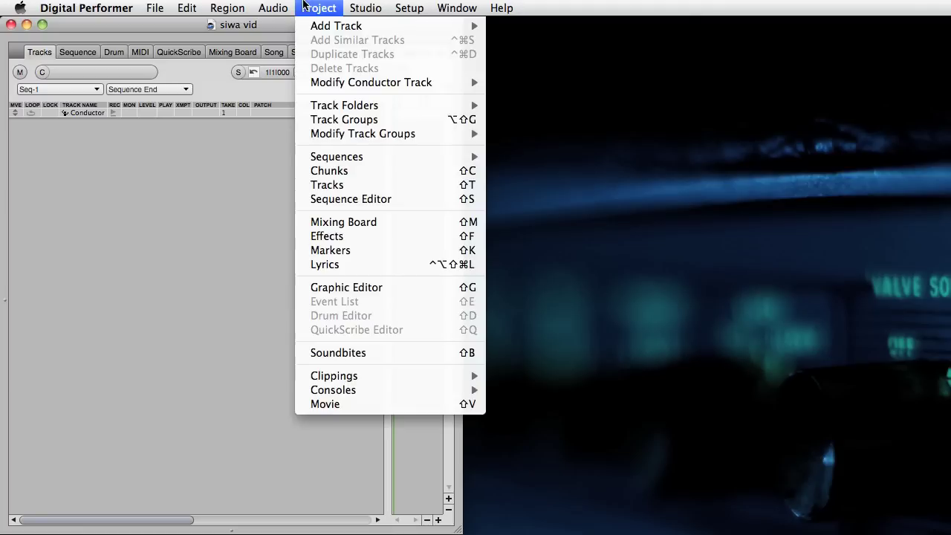
{"action": "mouse_move", "coordinate": [317, 28]}
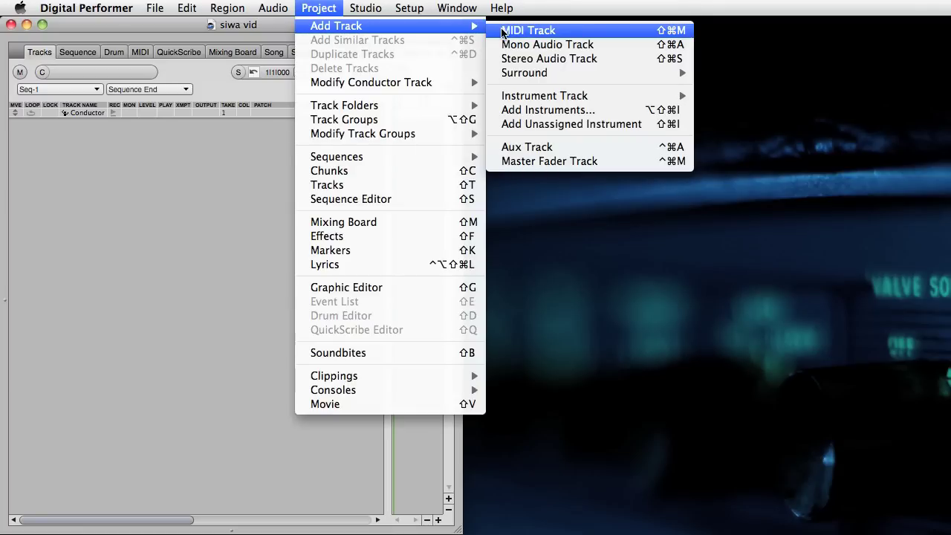
{"action": "left_click", "coordinate": [502, 31]}
{"action": "left_click", "coordinate": [319, 8]}
{"action": "mouse_move", "coordinate": [321, 28]}
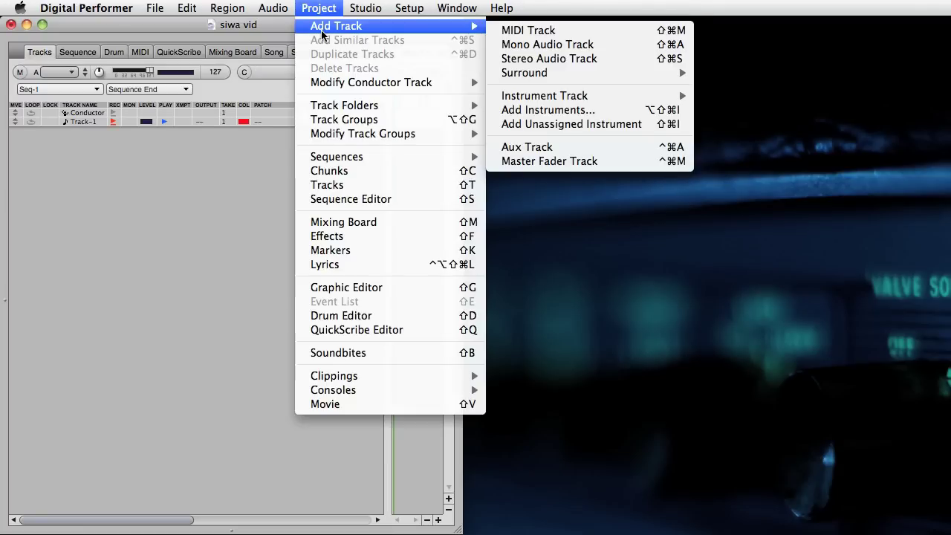
{"action": "left_click", "coordinate": [546, 146]}
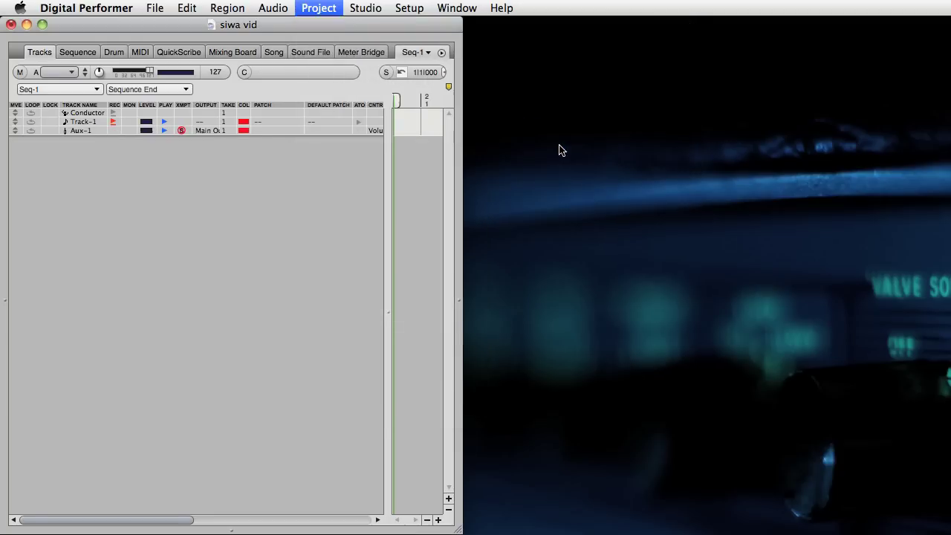
{"action": "key", "text": "super+shift+a"}
{"action": "key", "text": "super+shift+a"}
{"action": "key", "text": "super+shift+a"}
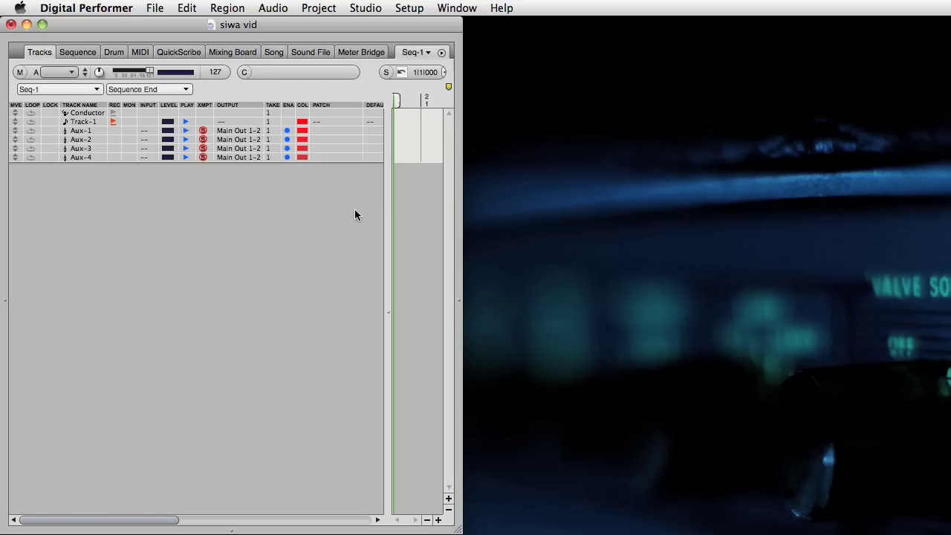
Show the Mixing Board and rename the Aux-1 channel to 'monitor'.
{"action": "left_click", "coordinate": [241, 52]}
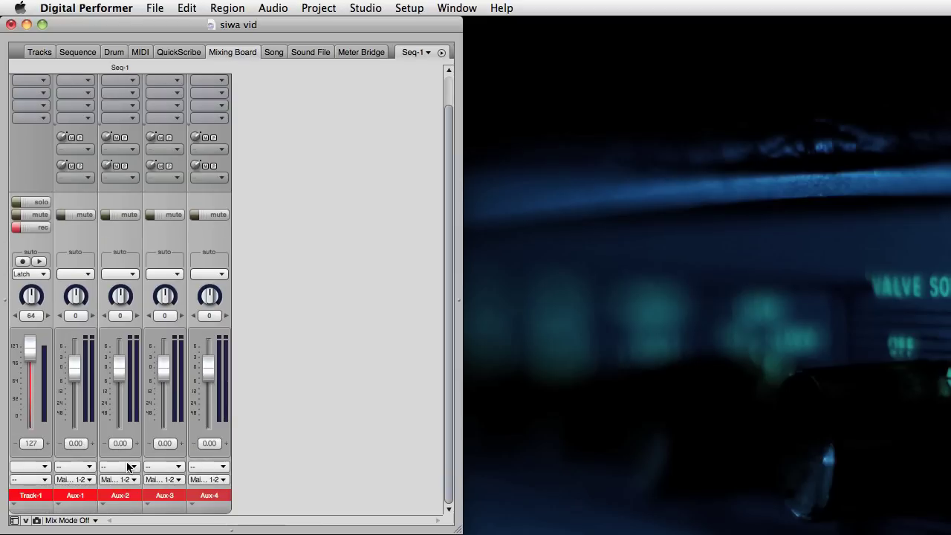
{"action": "double_click", "coordinate": [79, 498]}
{"action": "type", "text": "monitor"}
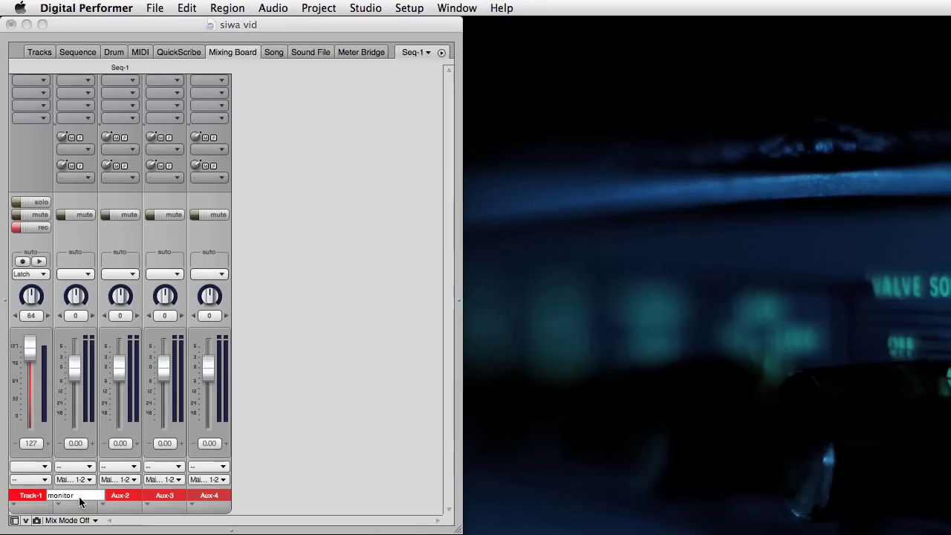
{"action": "key", "text": "Return"}
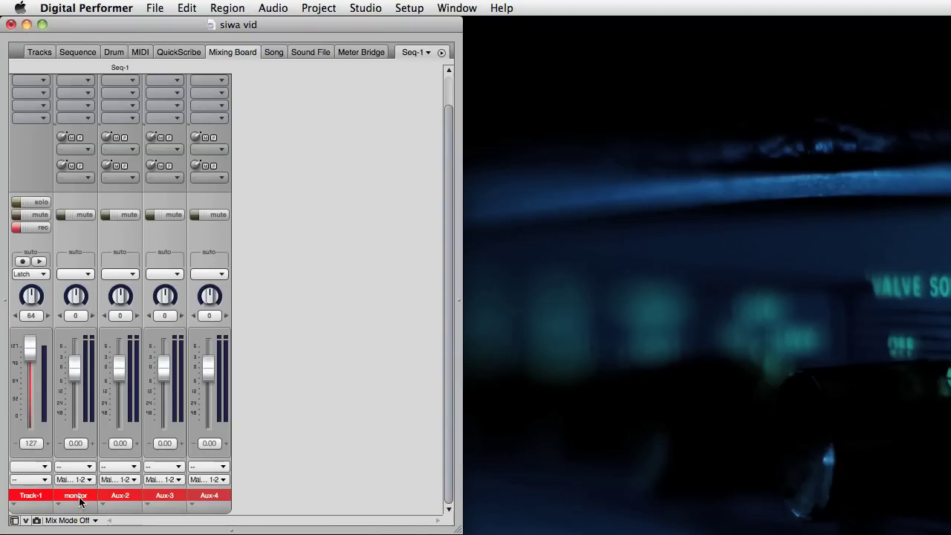
Set the monitor channel's input to a new mono bundle on Analog 3.
{"action": "left_click", "coordinate": [77, 467]}
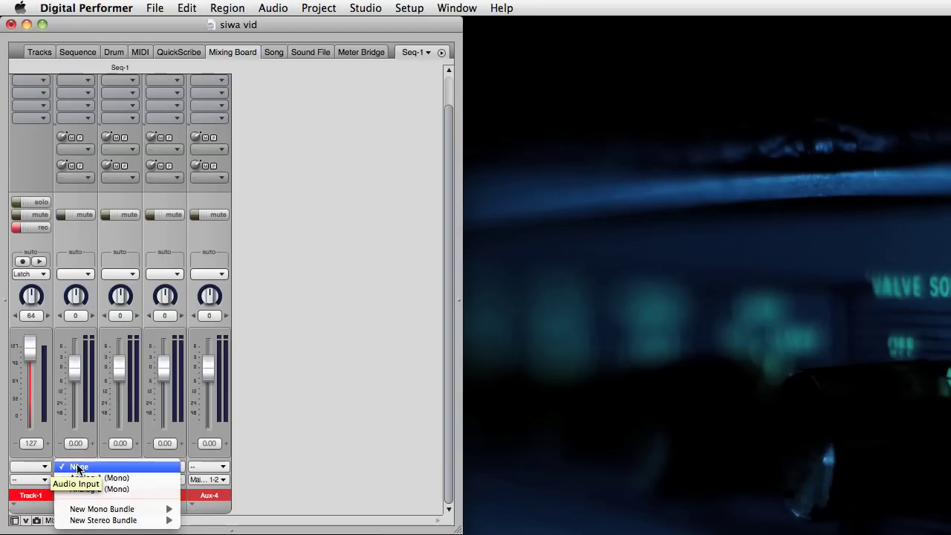
{"action": "mouse_move", "coordinate": [89, 508]}
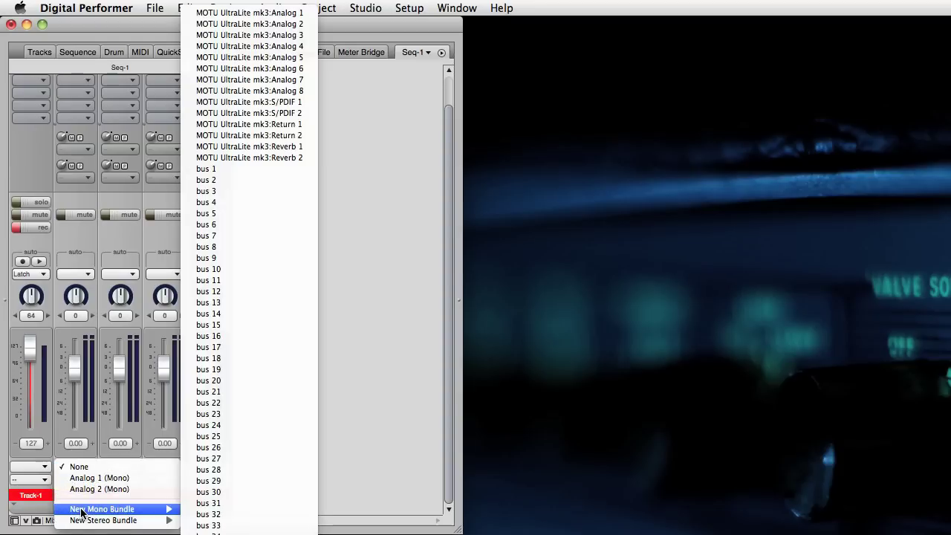
{"action": "left_click", "coordinate": [260, 35]}
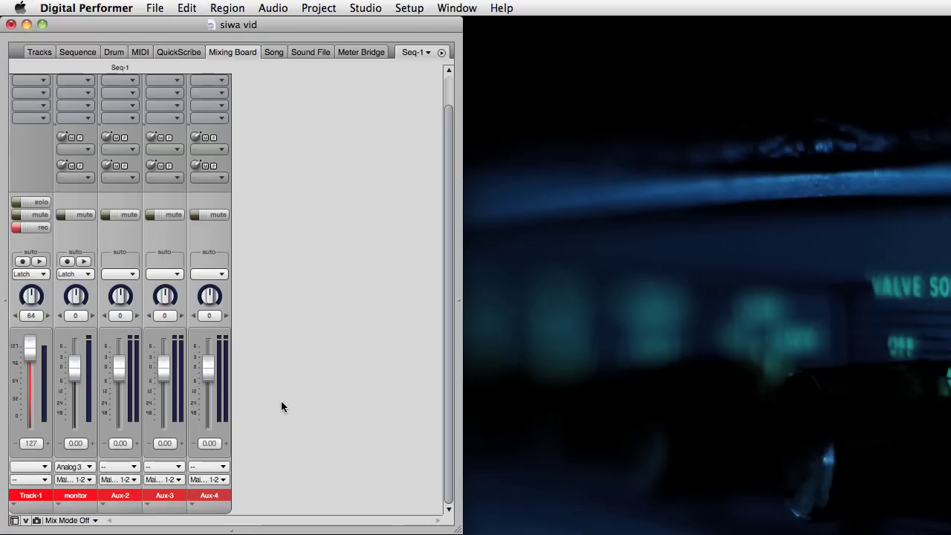
Rename the Aux-2 channel to 'silent way'.
{"action": "double_click", "coordinate": [118, 496]}
{"action": "type", "text": "silent wat"}
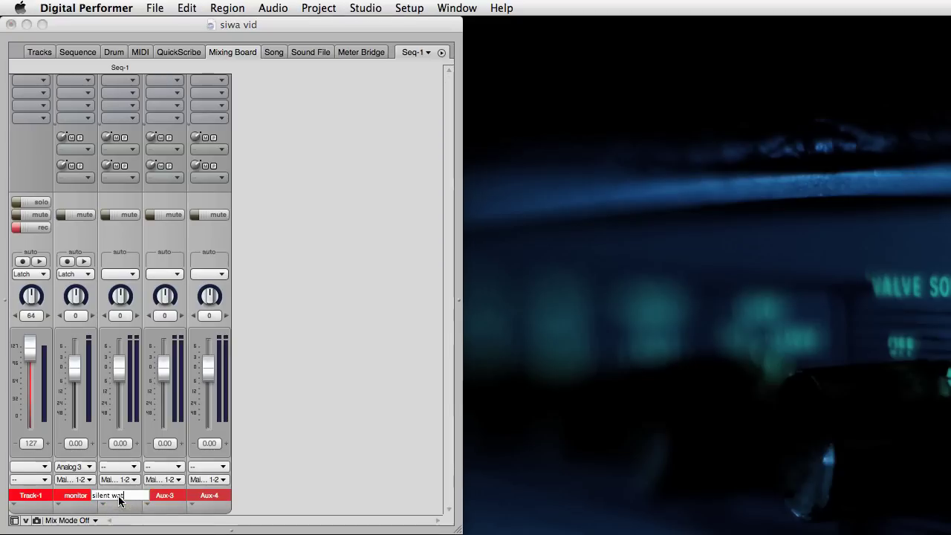
{"action": "key", "text": "BackSpace"}
{"action": "type", "text": "y"}
{"action": "key", "text": "Return"}
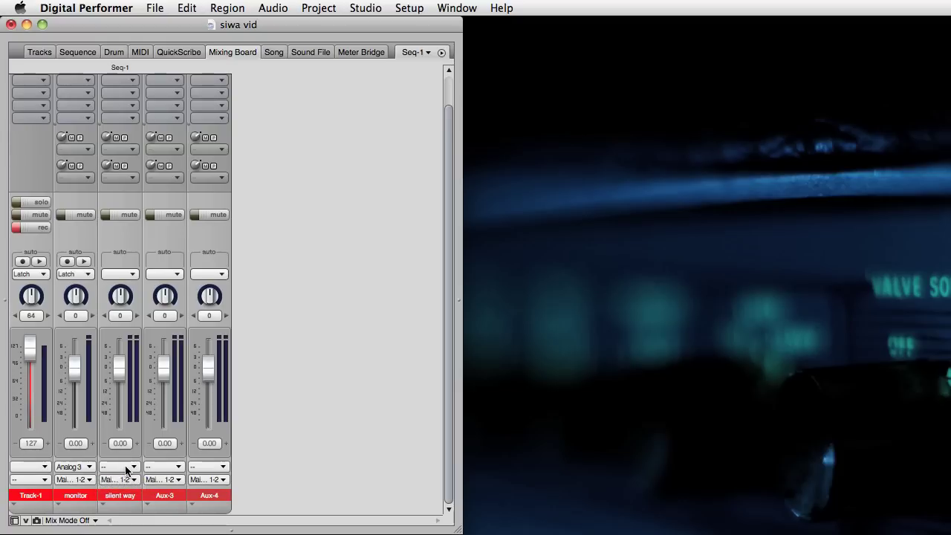
Set silent way's input to Analog 3 (Mono) and its output to a new Analog 1-2 stereo bundle.
{"action": "left_click", "coordinate": [127, 470]}
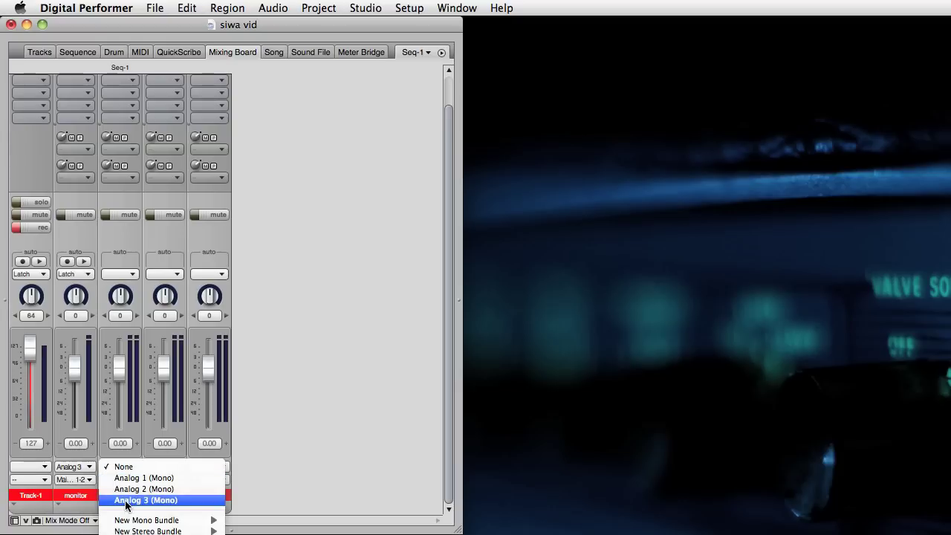
{"action": "left_click", "coordinate": [127, 501]}
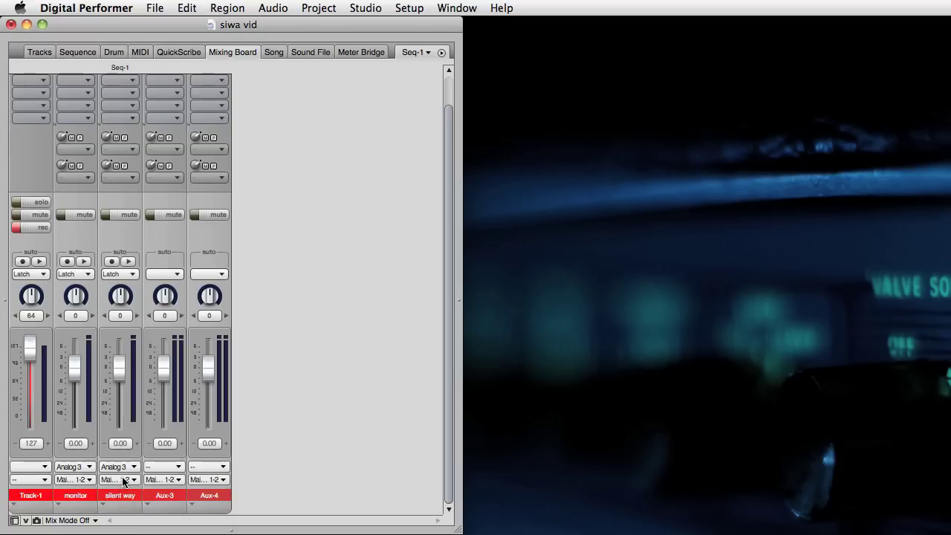
{"action": "left_click", "coordinate": [122, 480]}
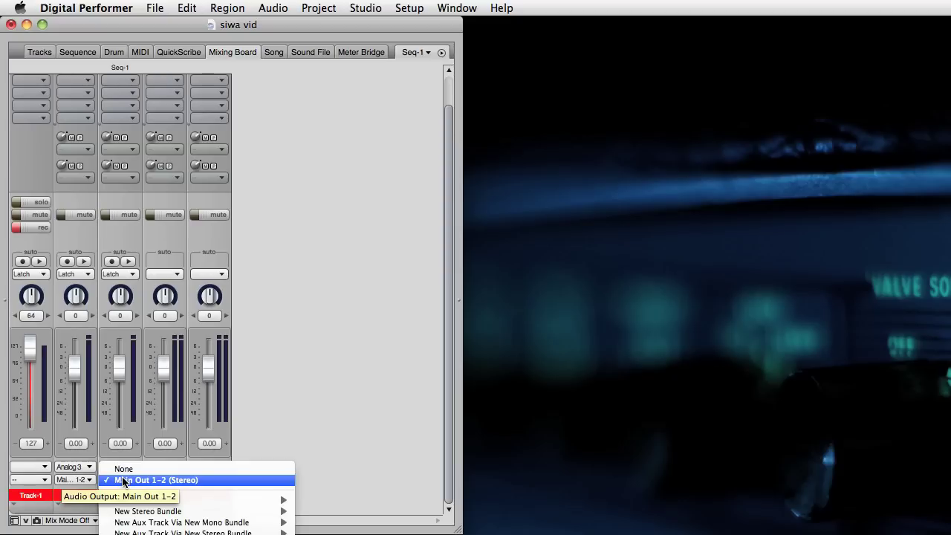
{"action": "mouse_move", "coordinate": [127, 511]}
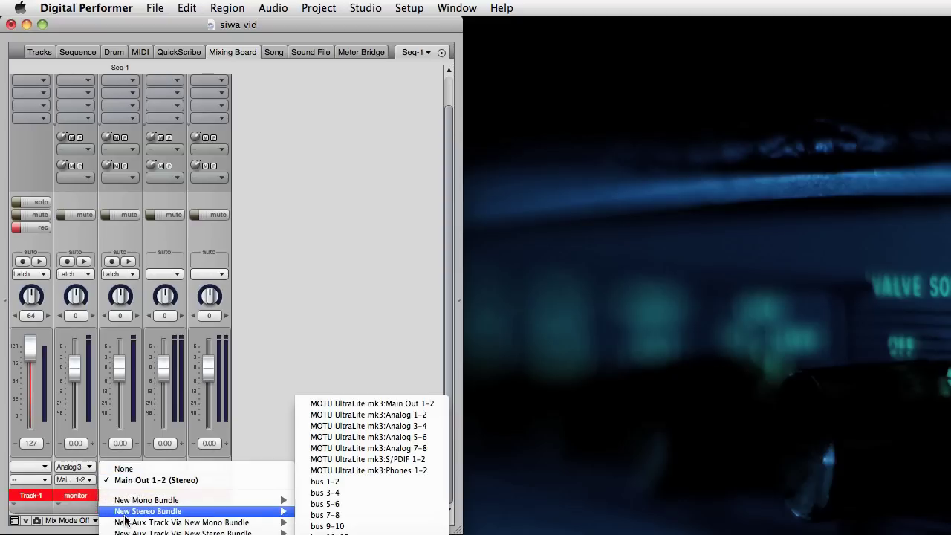
{"action": "left_click", "coordinate": [348, 417]}
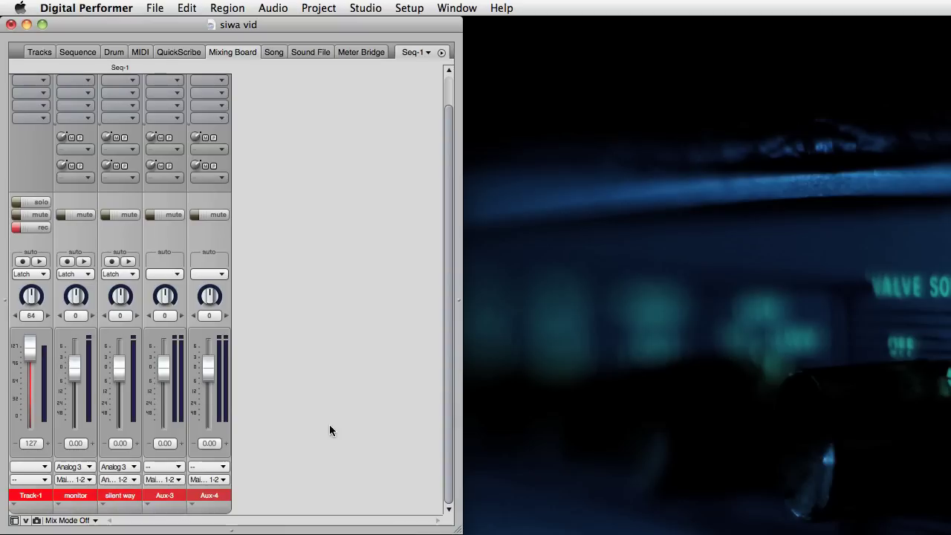
Insert the SW Voice Controller plug-in on the silent way channel and move its window right.
{"action": "left_click", "coordinate": [129, 94]}
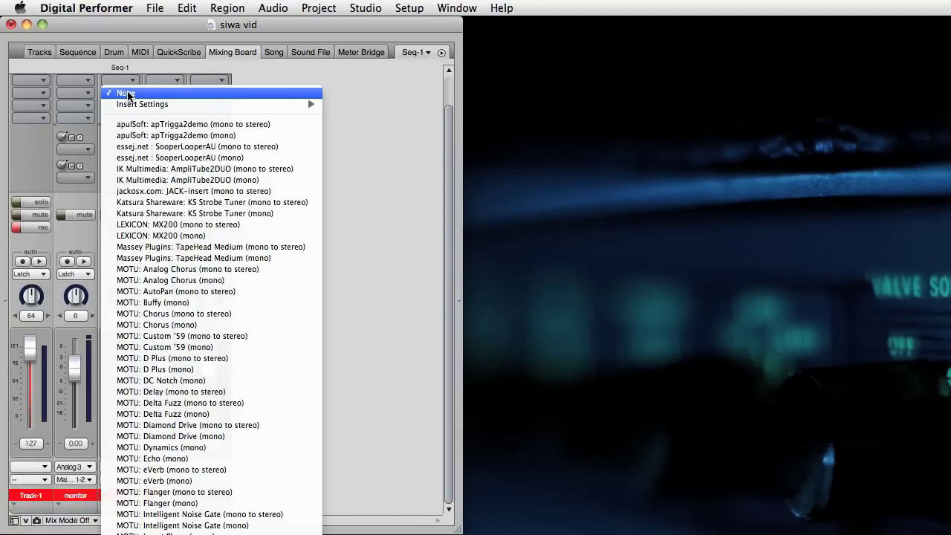
{"action": "scroll", "coordinate": [211, 297], "scroll_direction": "down", "scroll_amount": 5}
{"action": "scroll", "coordinate": [212, 297], "scroll_direction": "down", "scroll_amount": 2}
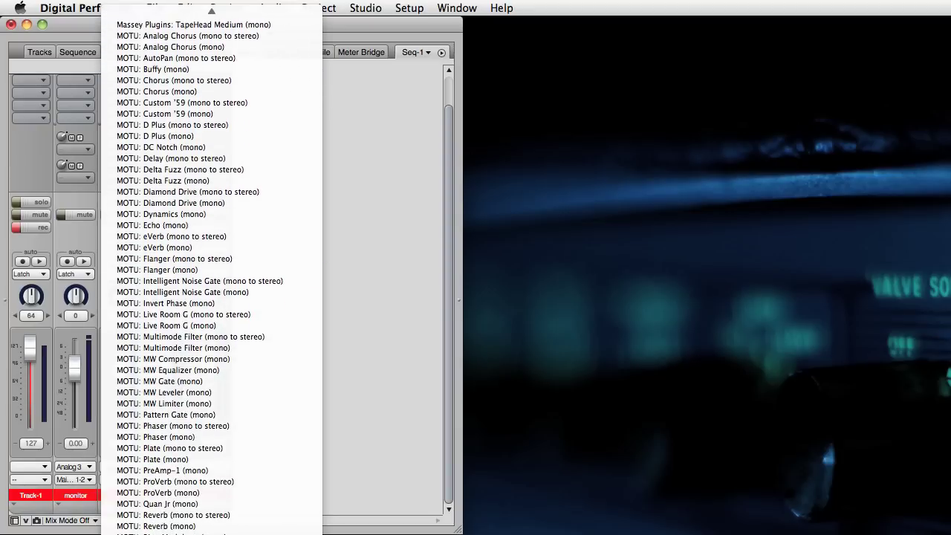
{"action": "mouse_move", "coordinate": [212, 531]}
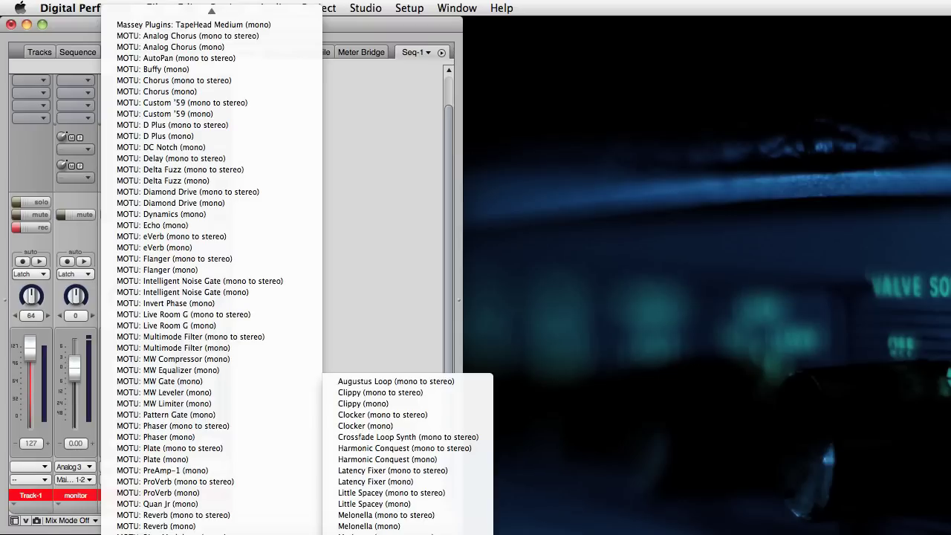
{"action": "left_click", "coordinate": [387, 529]}
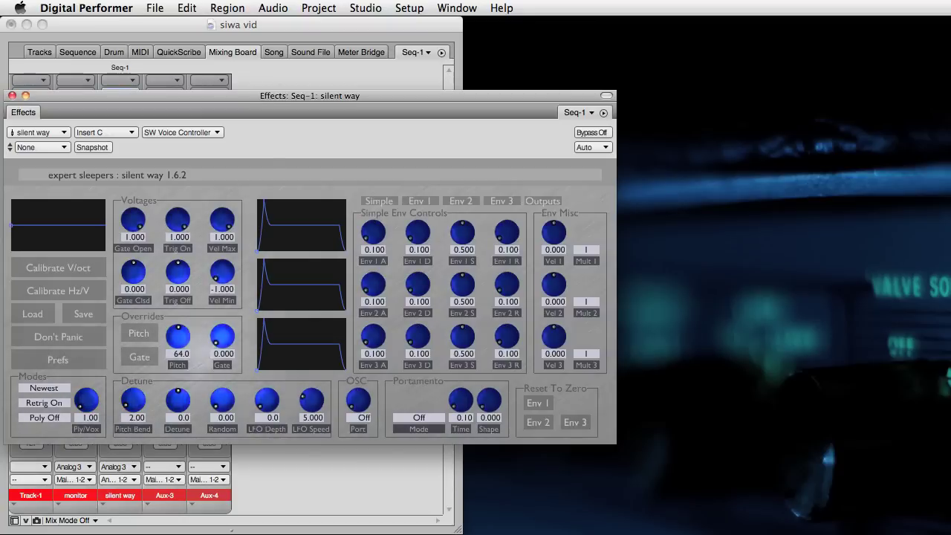
{"action": "left_click_drag", "start_coordinate": [199, 96], "coordinate": [663, 94]}
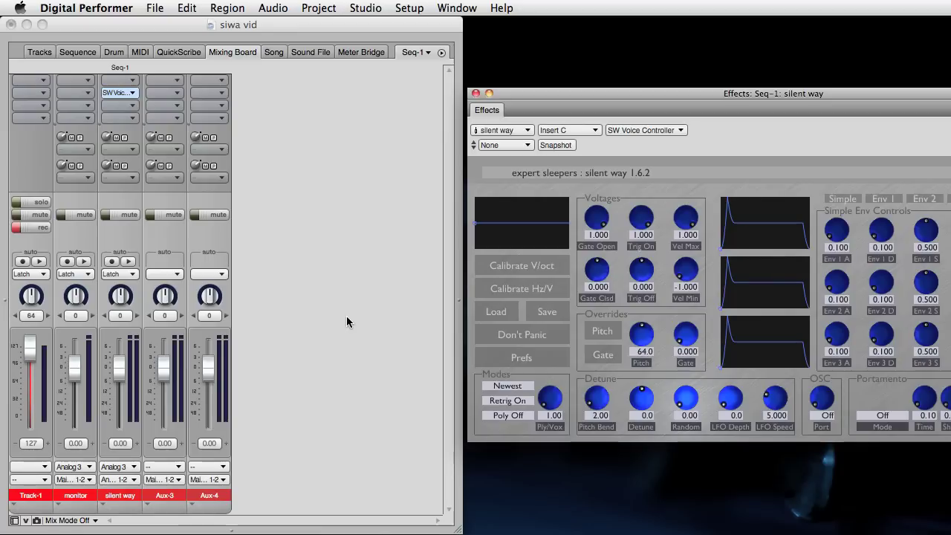
Rename Track-1 to 'MIDI' and route its output to SW Voice Controller : silent way : Insert C-1.
{"action": "double_click", "coordinate": [33, 495]}
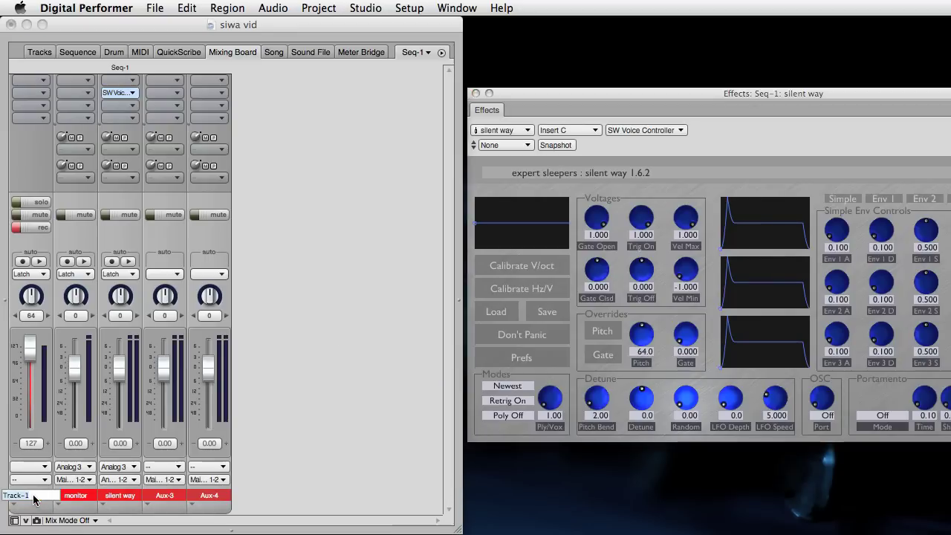
{"action": "type", "text": "MIDI"}
{"action": "key", "text": "Return"}
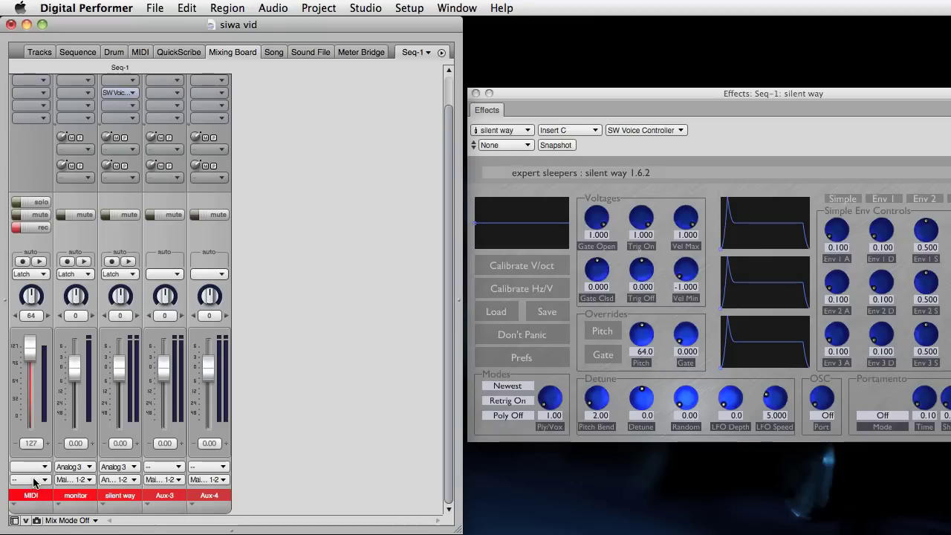
{"action": "left_click", "coordinate": [34, 479]}
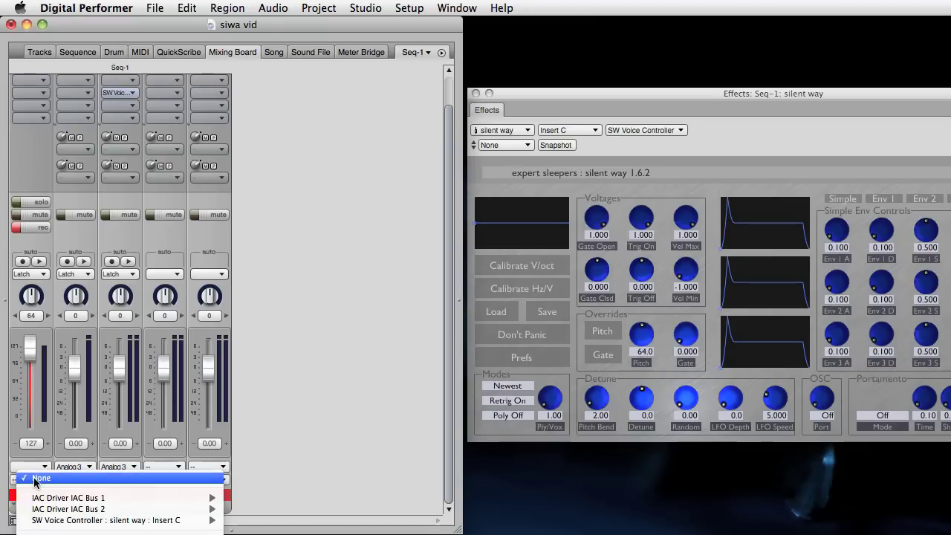
{"action": "mouse_move", "coordinate": [53, 523]}
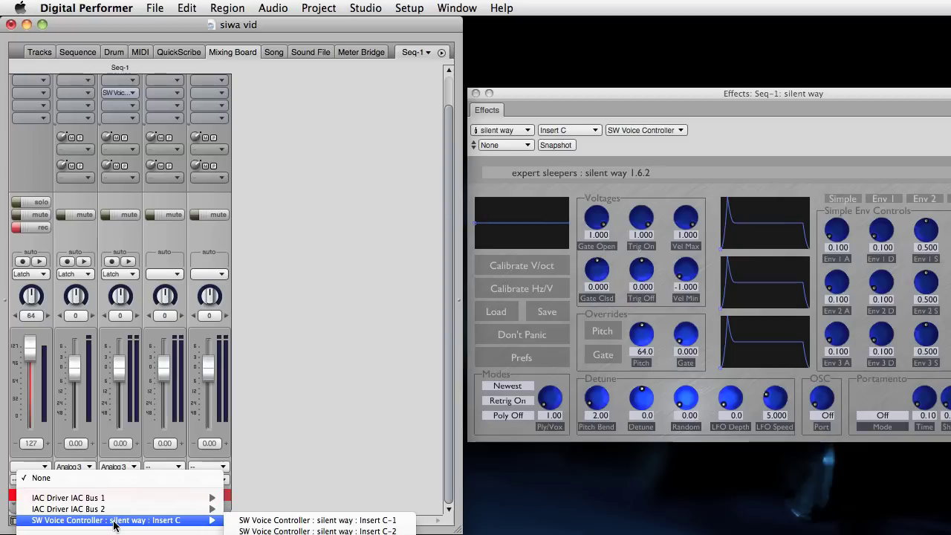
{"action": "left_click", "coordinate": [246, 521]}
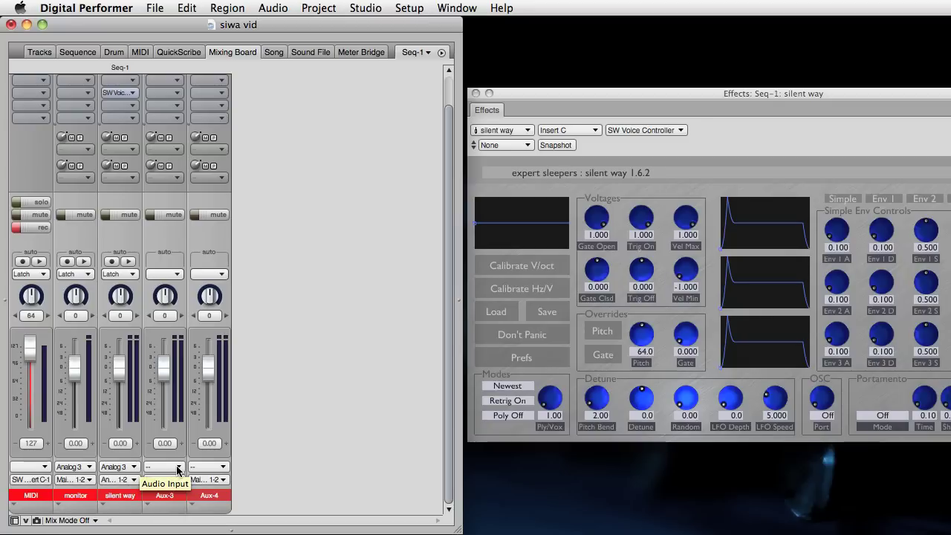
Feed Aux-3 and Aux-4 from the silent way Insert C 3-4 and 5-6 stereo bundles.
{"action": "left_click", "coordinate": [178, 468]}
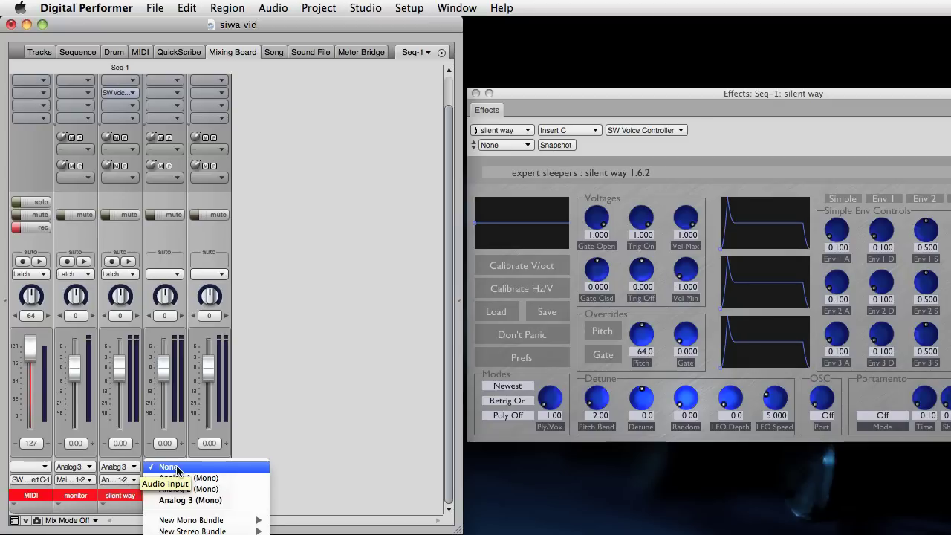
{"action": "mouse_move", "coordinate": [189, 530]}
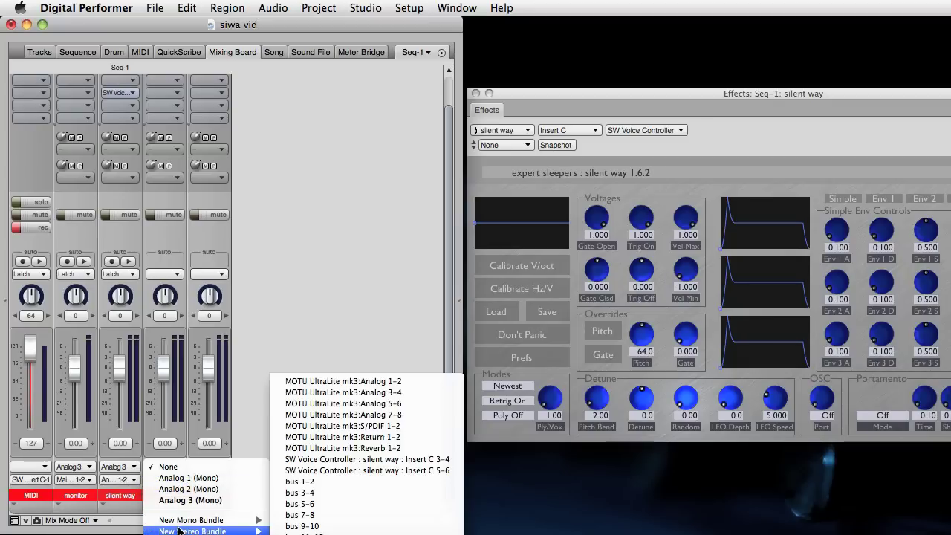
{"action": "left_click", "coordinate": [333, 461]}
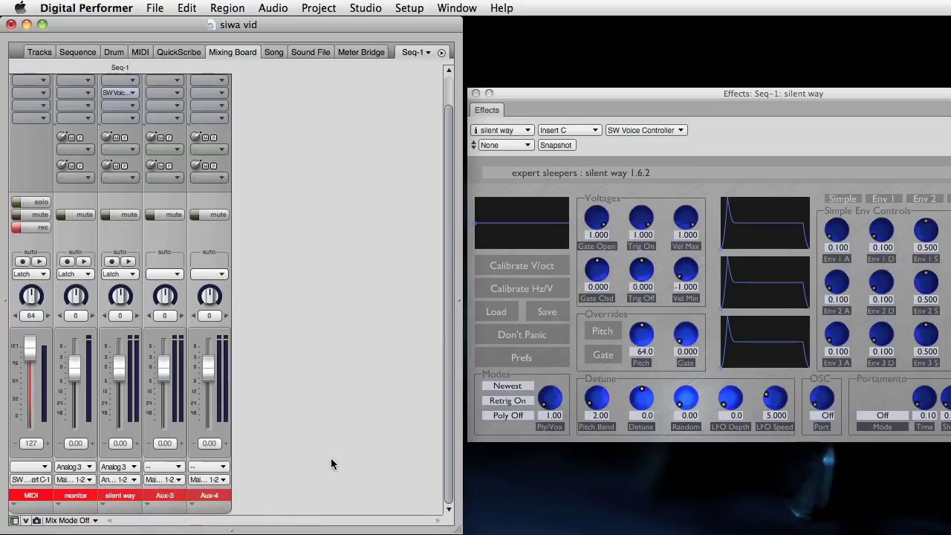
{"action": "left_click", "coordinate": [210, 466]}
{"action": "mouse_move", "coordinate": [335, 532]}
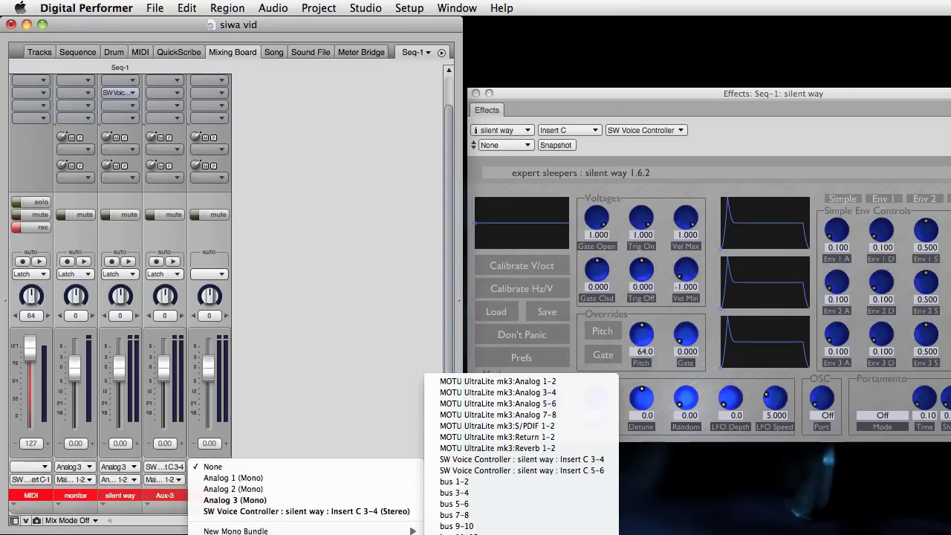
{"action": "left_click", "coordinate": [462, 471]}
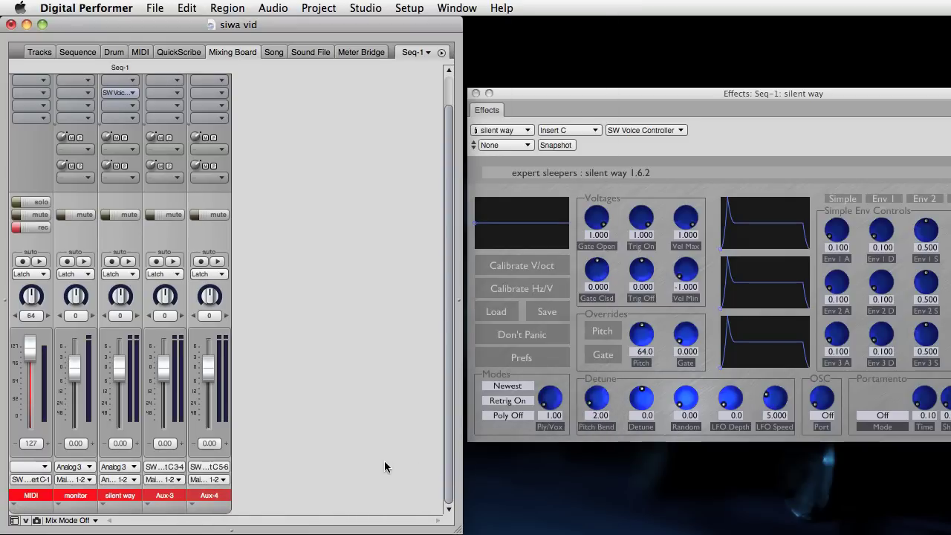
Route Aux-3 to Analog 3-4 and Aux-4 to Analog 5-6 outputs.
{"action": "left_click", "coordinate": [173, 480]}
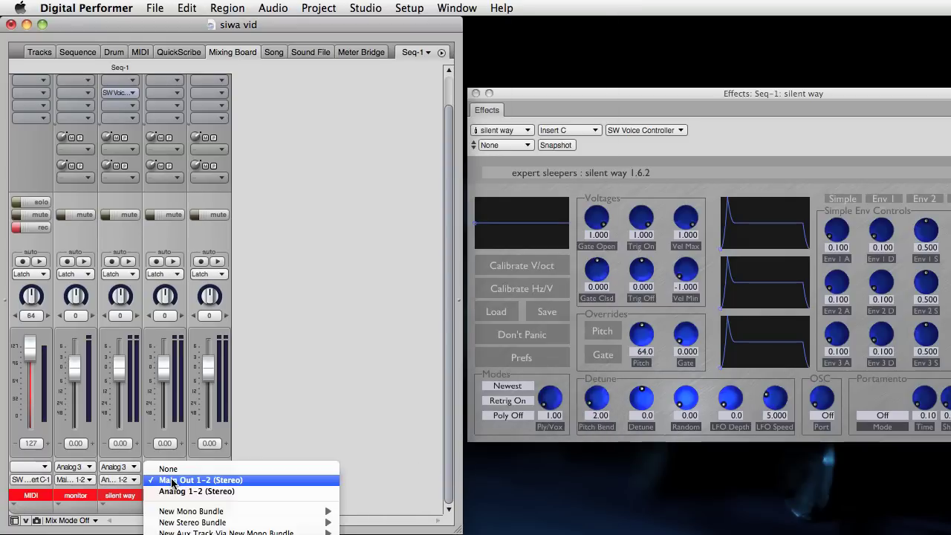
{"action": "mouse_move", "coordinate": [299, 524]}
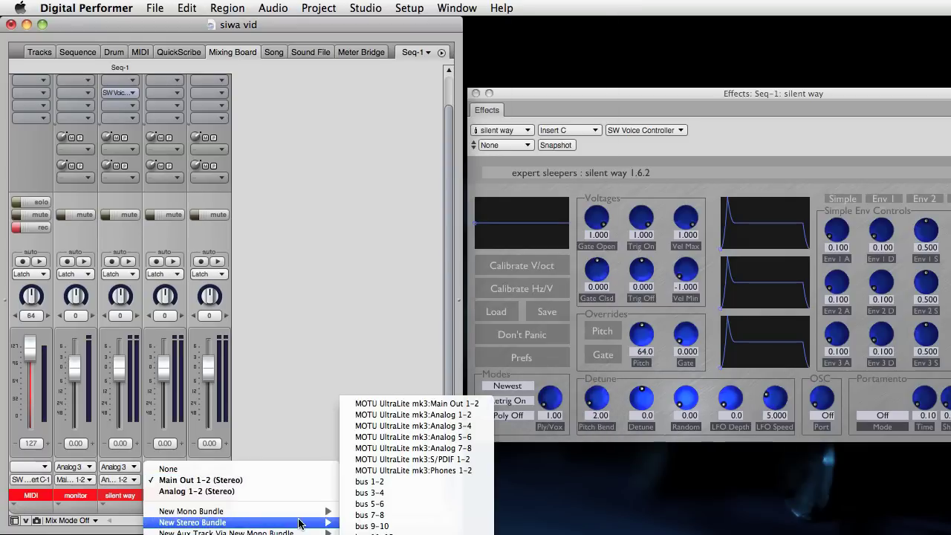
{"action": "left_click", "coordinate": [387, 426]}
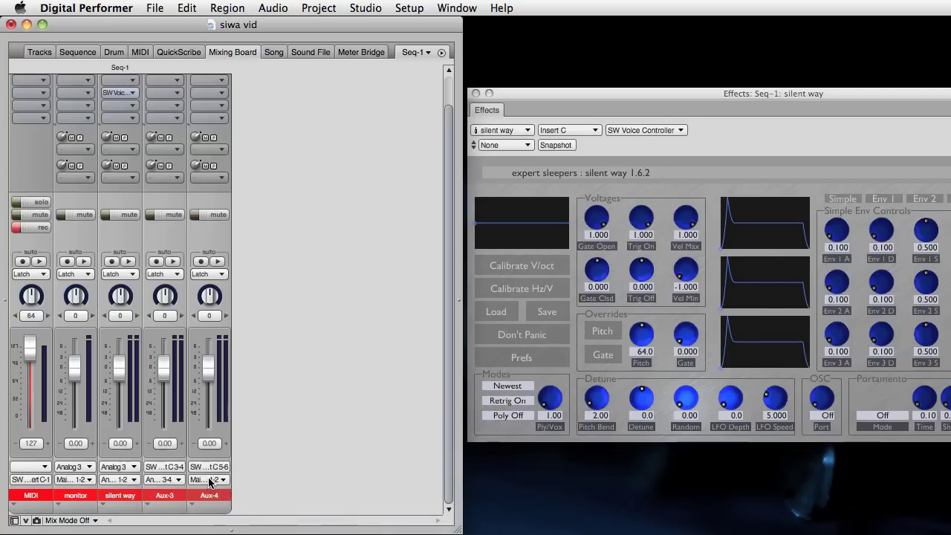
{"action": "left_click", "coordinate": [210, 480]}
{"action": "mouse_move", "coordinate": [312, 532]}
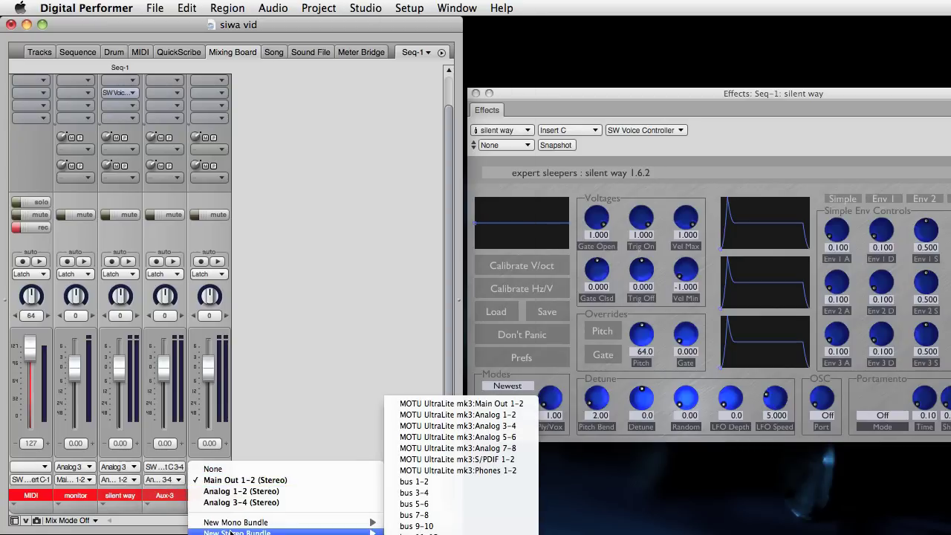
{"action": "left_click", "coordinate": [453, 439]}
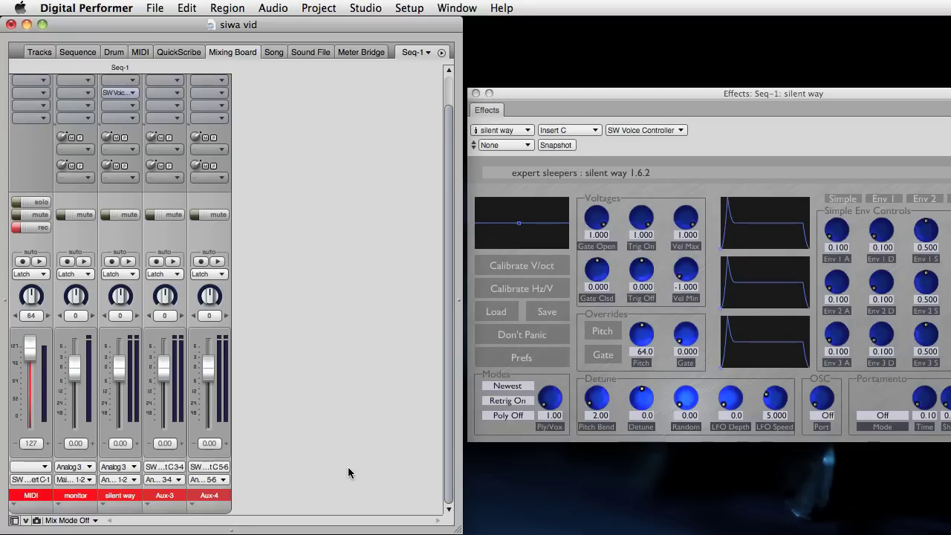
Run Calibrate V/oct in the silent way plug-in and let it finish.
{"action": "left_click", "coordinate": [550, 269]}
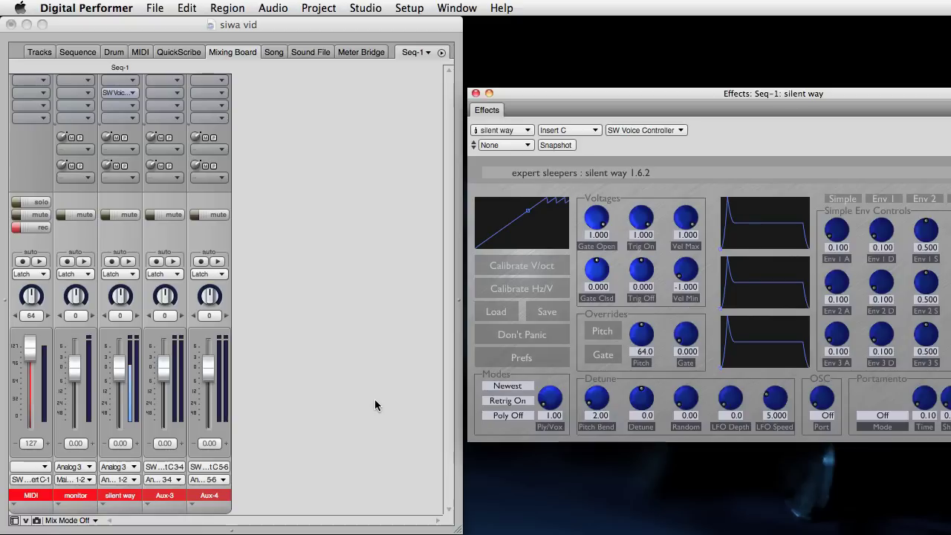
Save the calibration as calibration.txt on the Desktop and close the Silent Way window.
{"action": "left_click", "coordinate": [561, 313]}
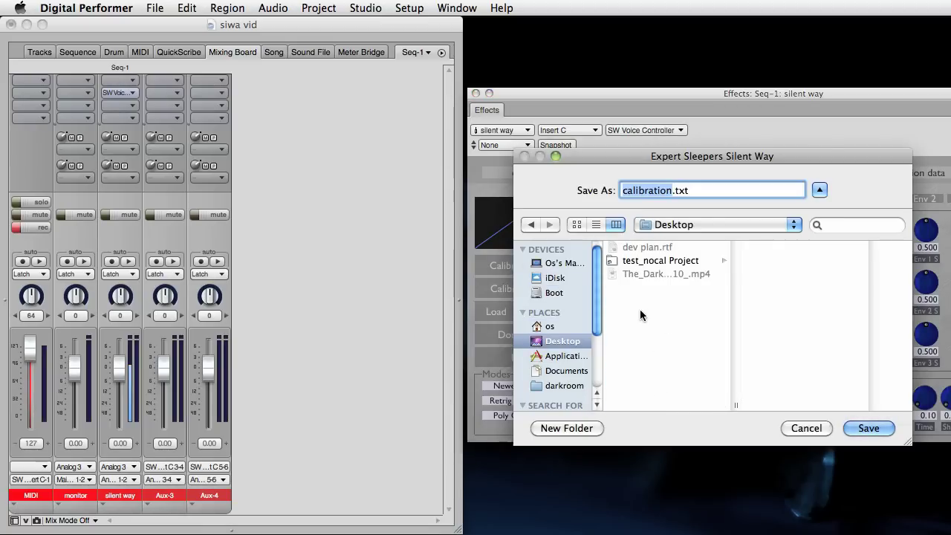
{"action": "left_click", "coordinate": [868, 430]}
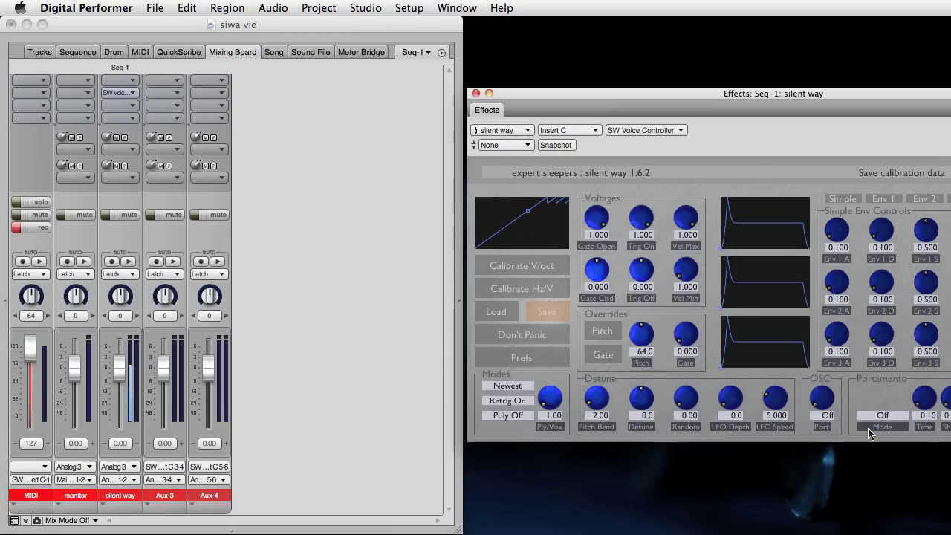
{"action": "key", "text": "super+w"}
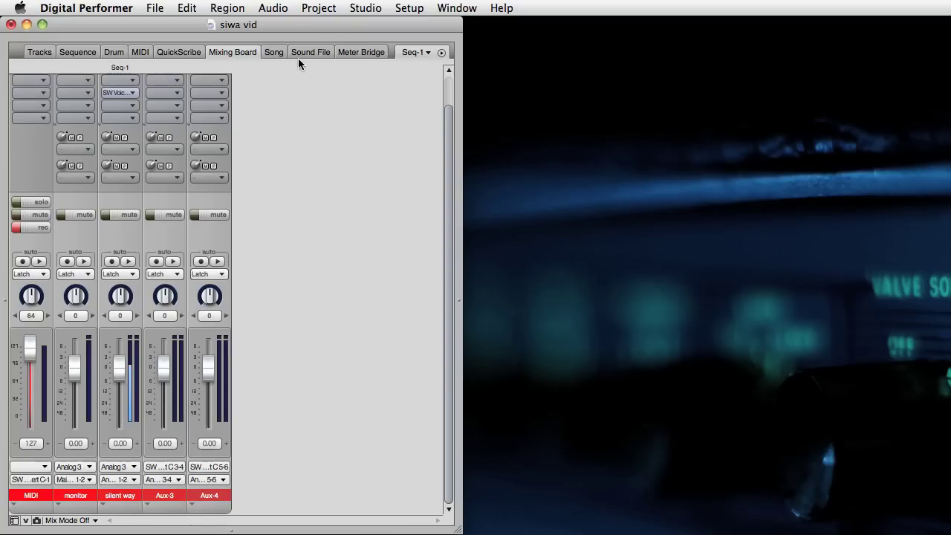
Add an SW Voice Controller instrument track and route its output to Analog 1-2.
{"action": "left_click", "coordinate": [319, 8]}
{"action": "mouse_move", "coordinate": [341, 26]}
{"action": "mouse_move", "coordinate": [574, 98]}
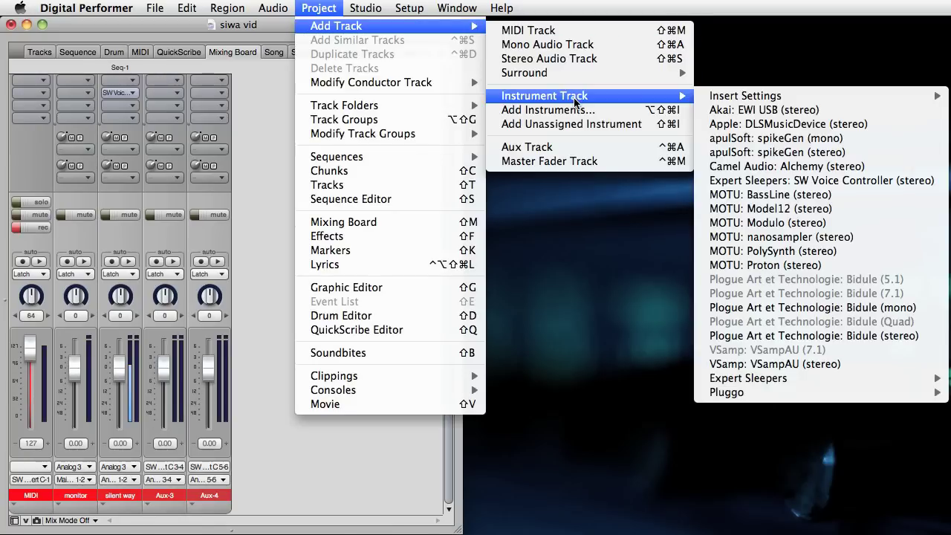
{"action": "left_click", "coordinate": [749, 186]}
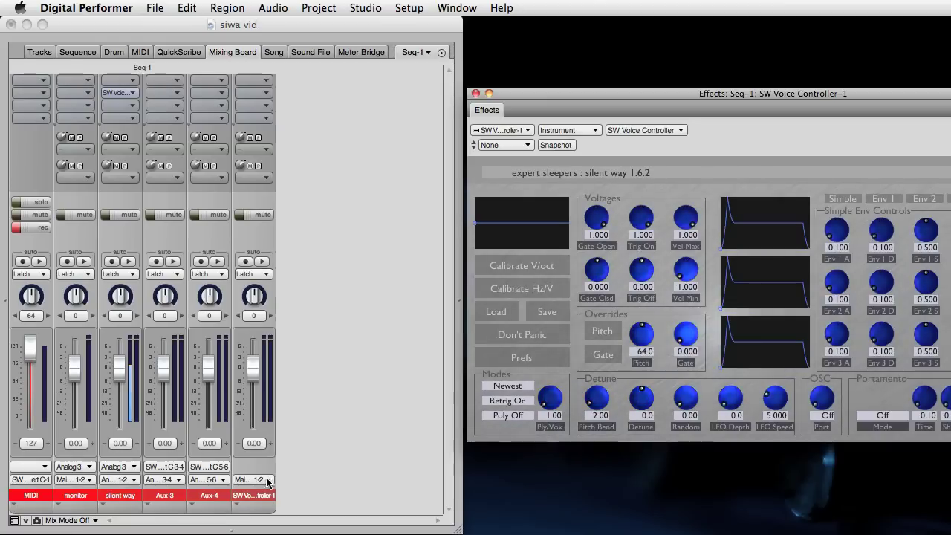
{"action": "left_click", "coordinate": [266, 480]}
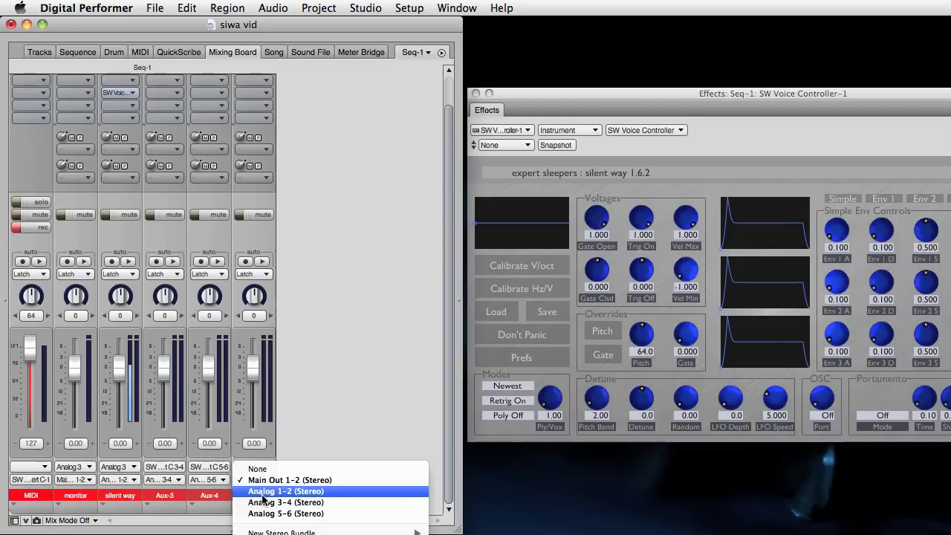
{"action": "left_click", "coordinate": [264, 491]}
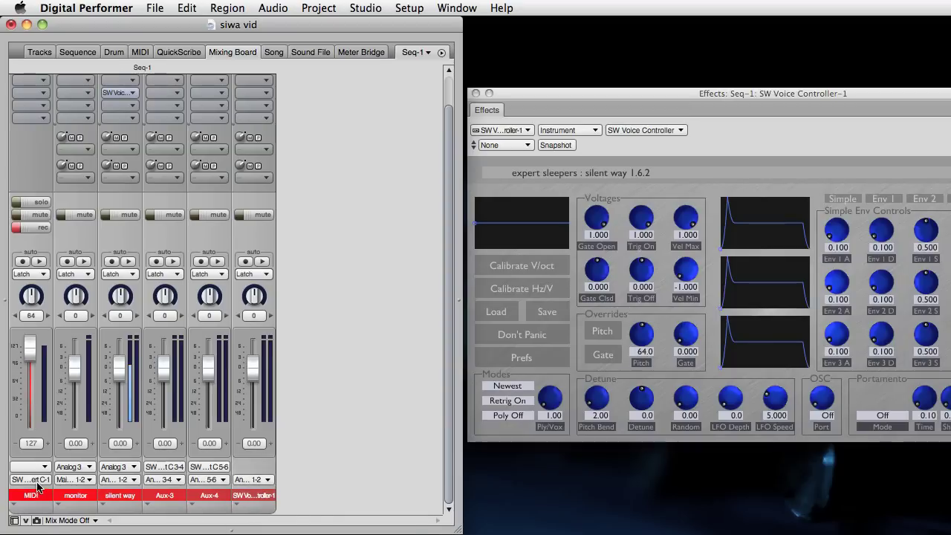
Route the MIDI track's output to SW Voice Controller-1-1 and bring up the instrument's plug-in window.
{"action": "left_click", "coordinate": [36, 481]}
{"action": "mouse_move", "coordinate": [39, 493]}
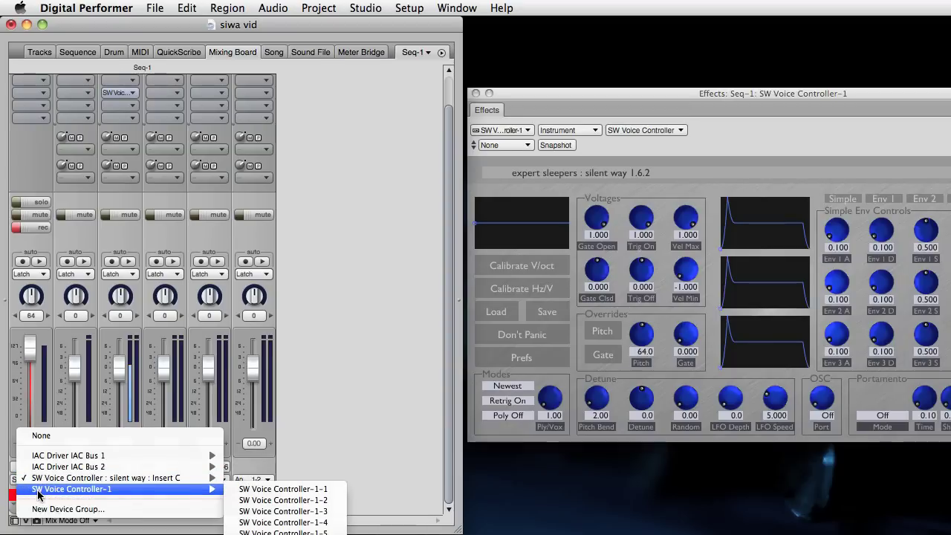
{"action": "left_click", "coordinate": [250, 490]}
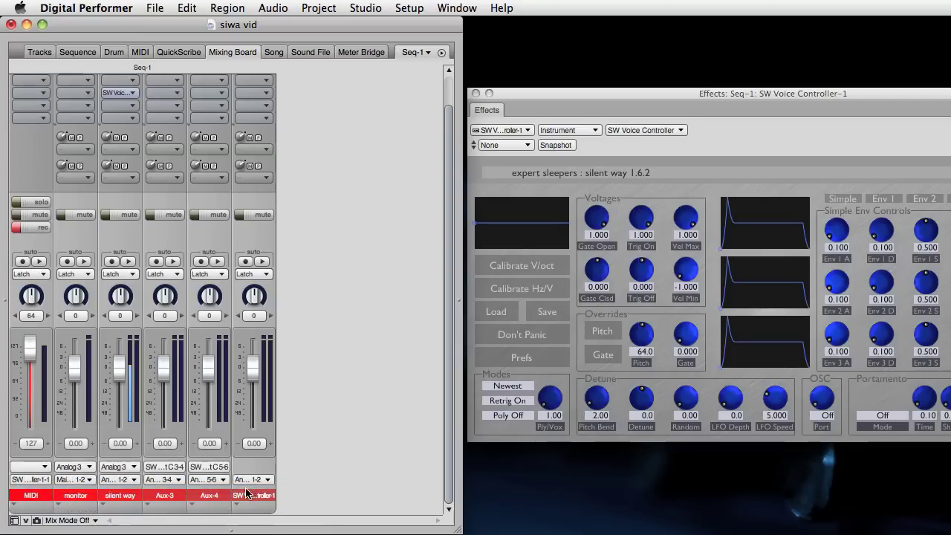
{"action": "left_click", "coordinate": [555, 94]}
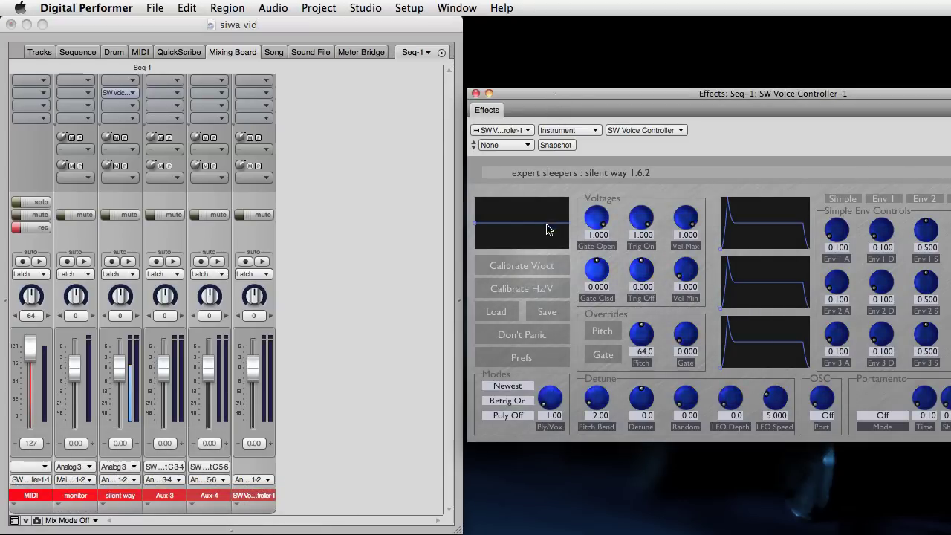
Load calibration.txt from the Desktop into SW Voice Controller-1, run Calibrate V/oct, then return to the mixer.
{"action": "left_click", "coordinate": [502, 315]}
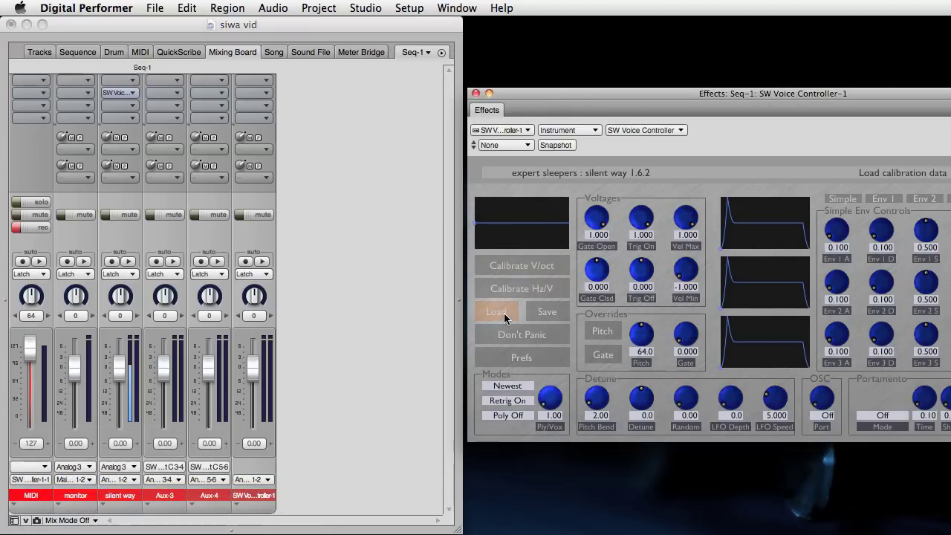
{"action": "left_click", "coordinate": [553, 319]}
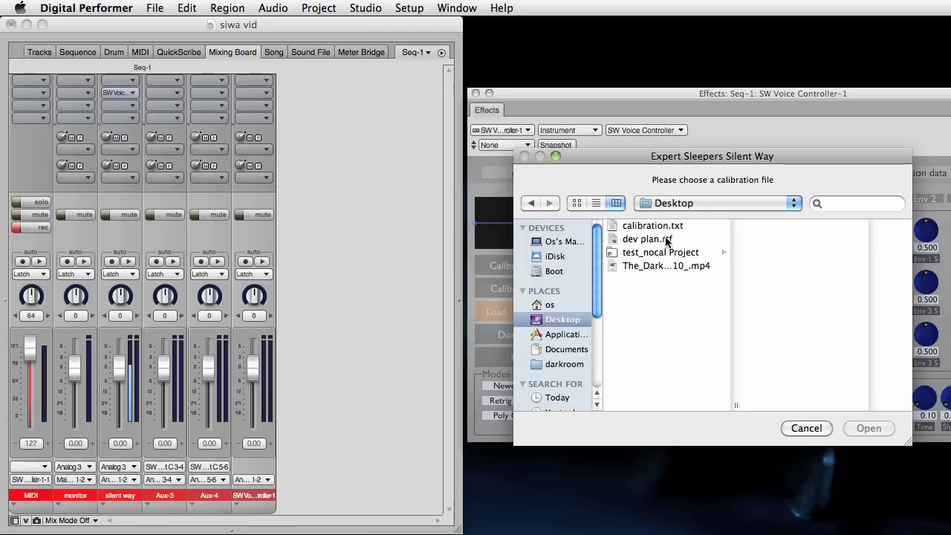
{"action": "left_click", "coordinate": [667, 226]}
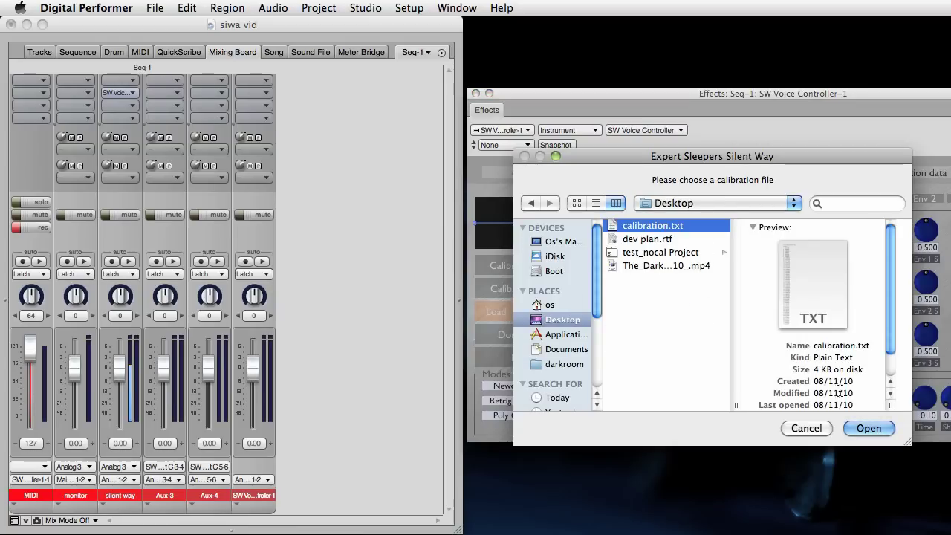
{"action": "left_click", "coordinate": [867, 428]}
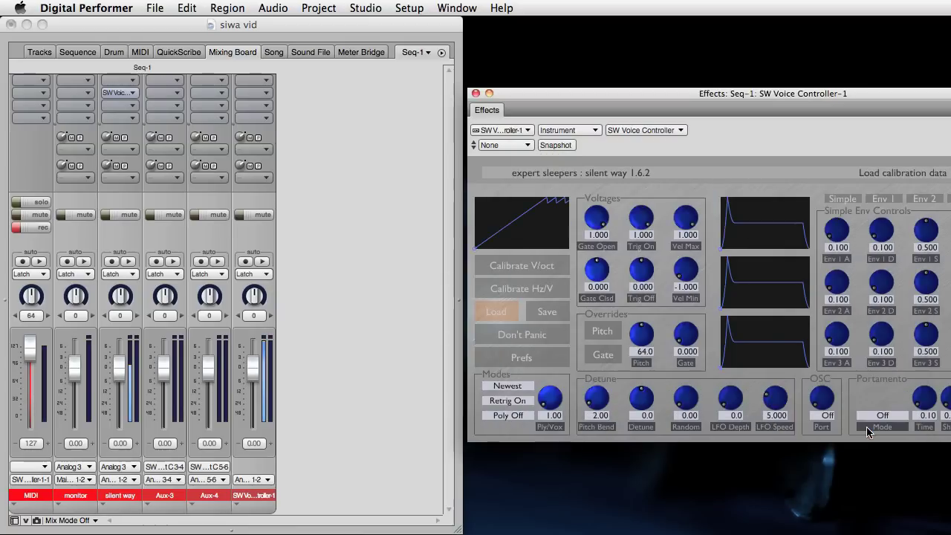
{"action": "left_click", "coordinate": [508, 266]}
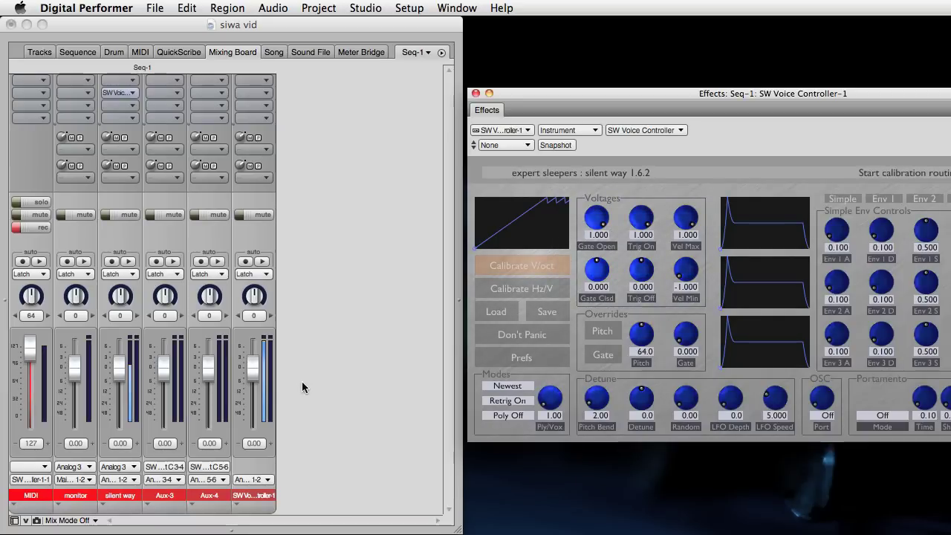
{"action": "left_click", "coordinate": [343, 379]}
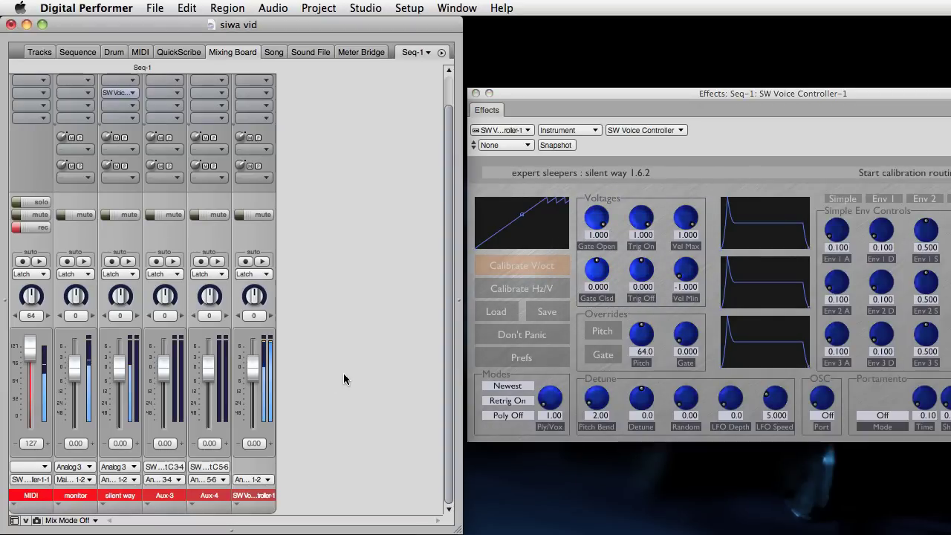